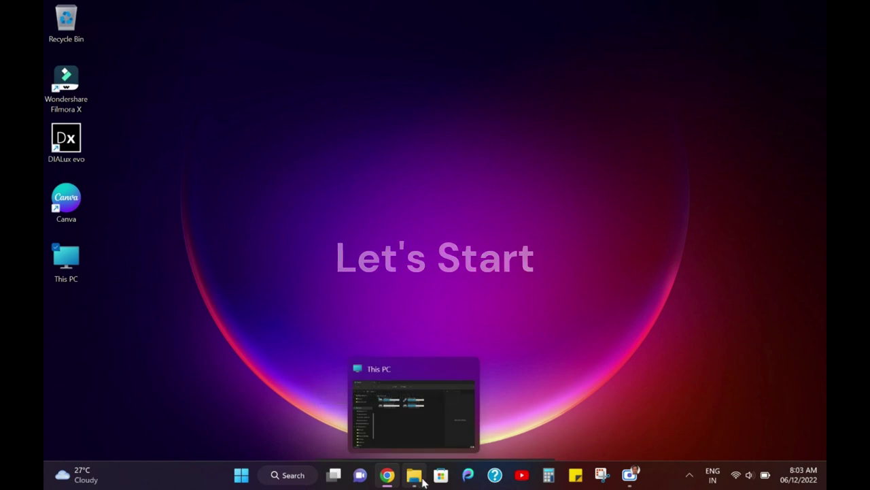
# Launch rufus-3.21 from the S: drive in File Explorer and close the File Explorer window
pyautogui.click(418, 480)
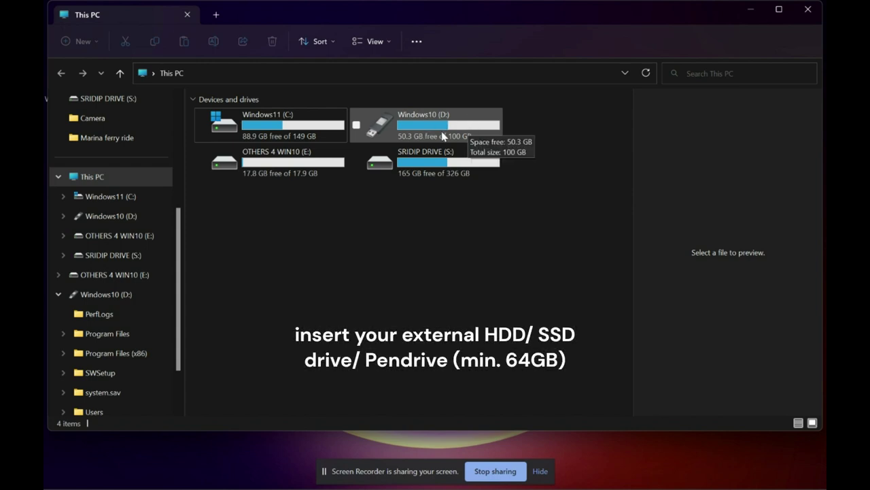
pyautogui.moveTo(375, 266); pyautogui.dragTo(419, 282)
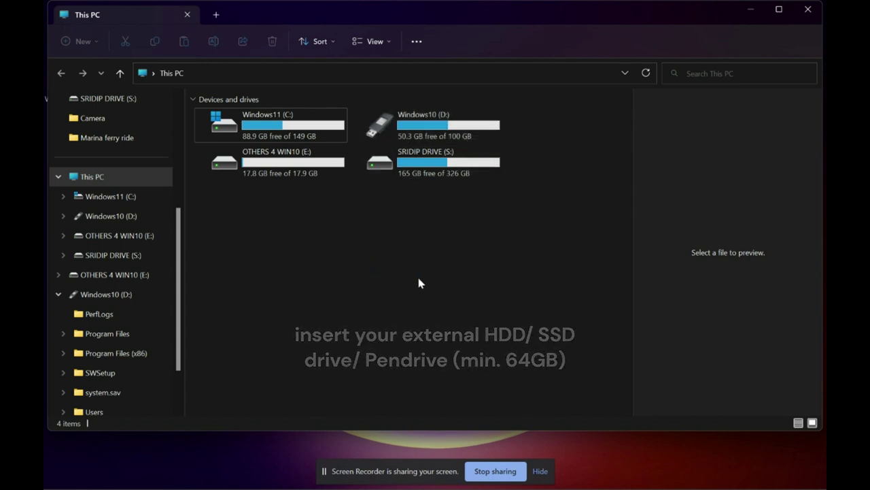
pyautogui.doubleClick(465, 164)
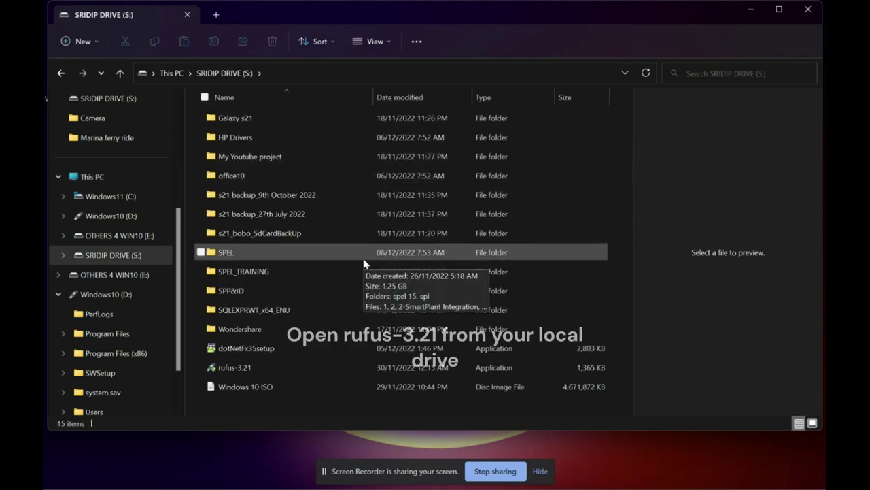
pyautogui.click(232, 369)
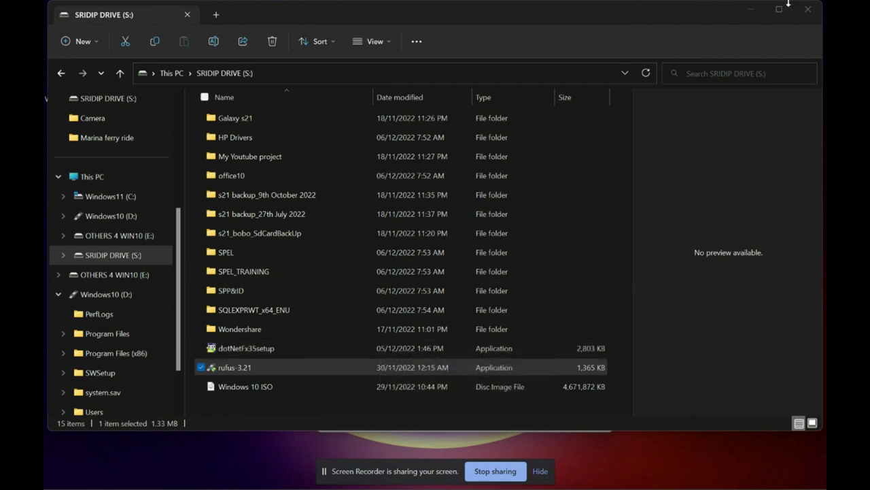
pyautogui.click(807, 10)
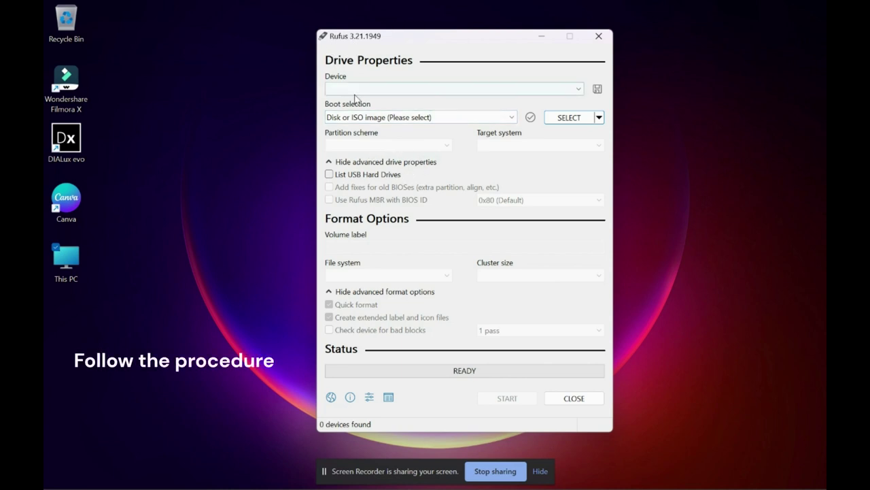
# Look over the boot selection options, locate the Windows 10 ISO file on the S: drive in File Explorer, and return to Rufus
pyautogui.click(513, 117)
pyautogui.click(513, 117)
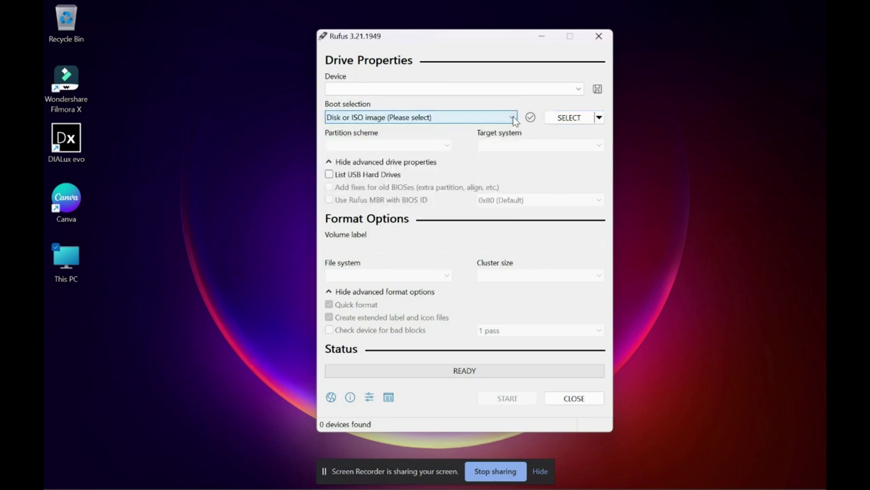
pyautogui.moveTo(375, 479)
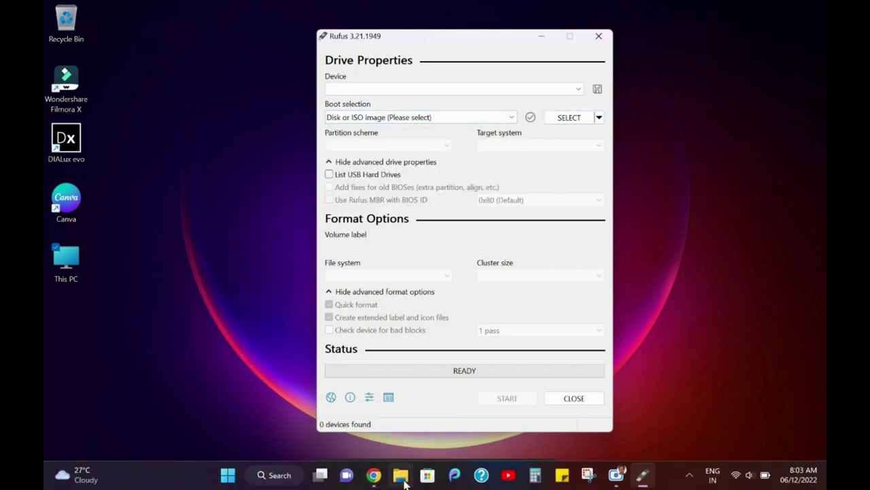
pyautogui.click(401, 474)
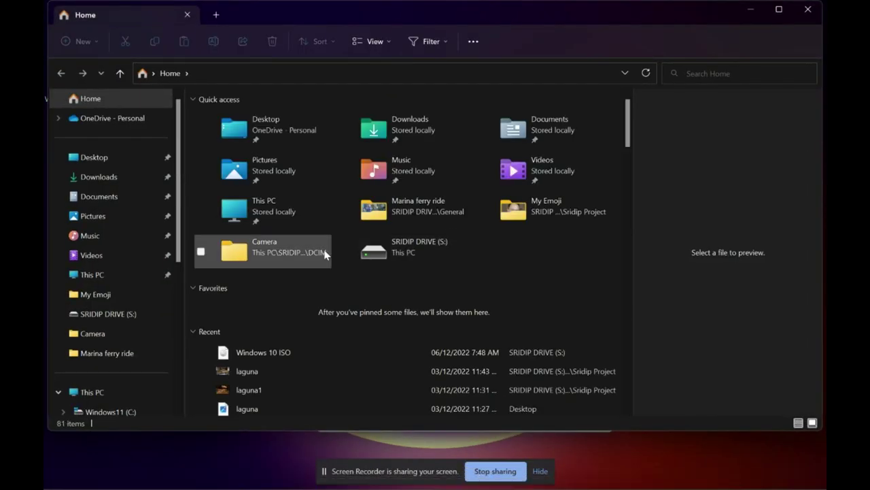
pyautogui.click(97, 164)
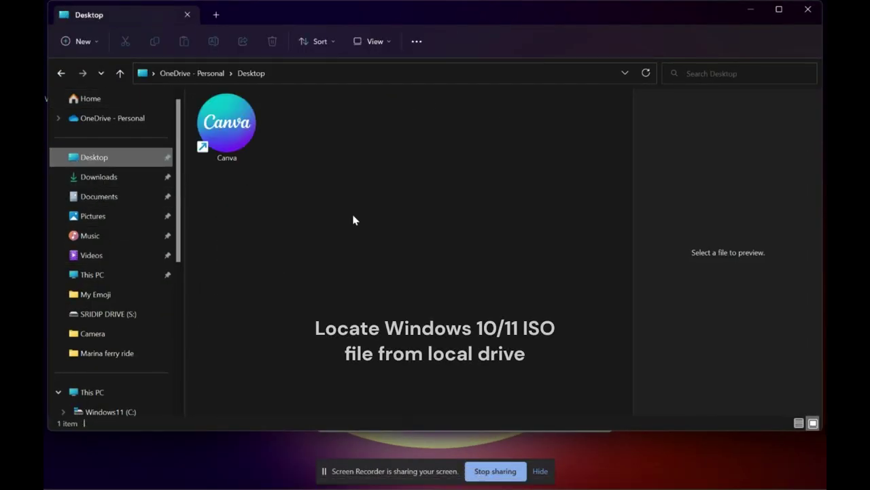
pyautogui.click(106, 283)
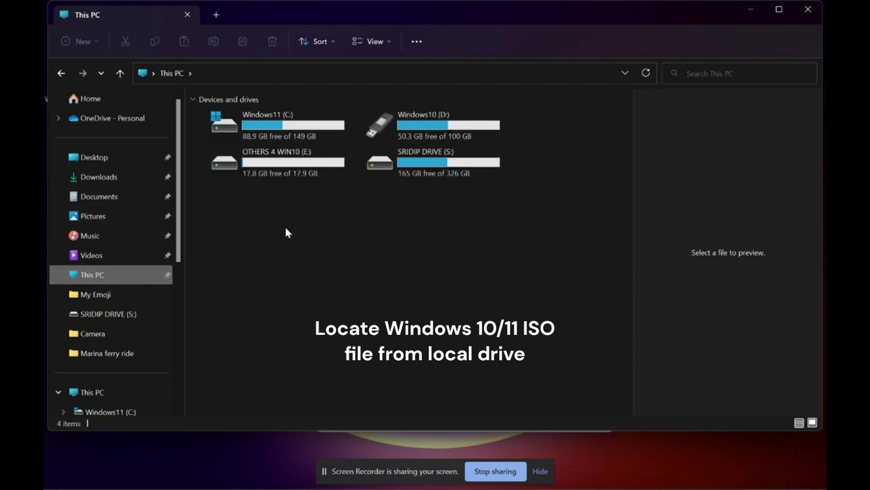
pyautogui.doubleClick(414, 175)
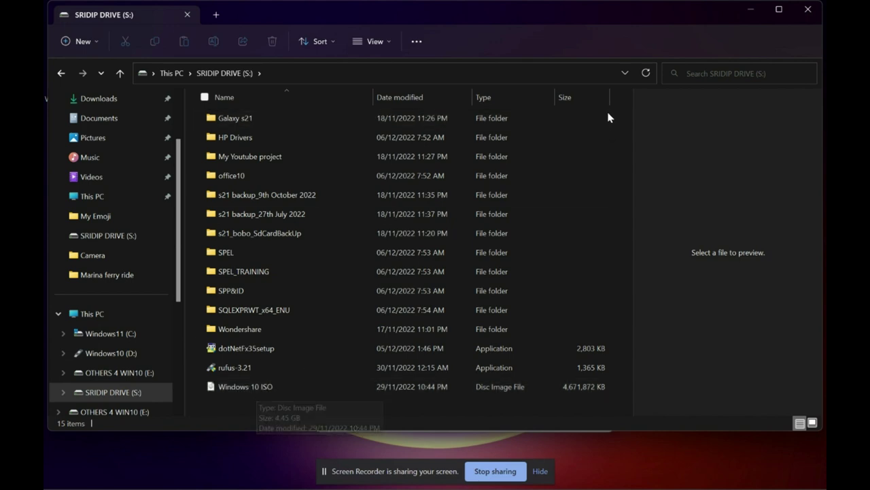
pyautogui.click(752, 12)
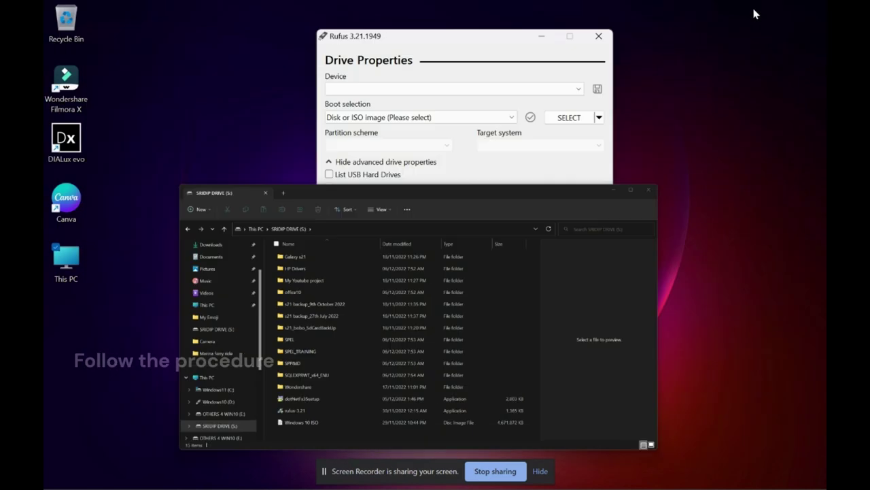
# Load the Windows 10 ISO file from the S: drive as the boot image
pyautogui.click(569, 118)
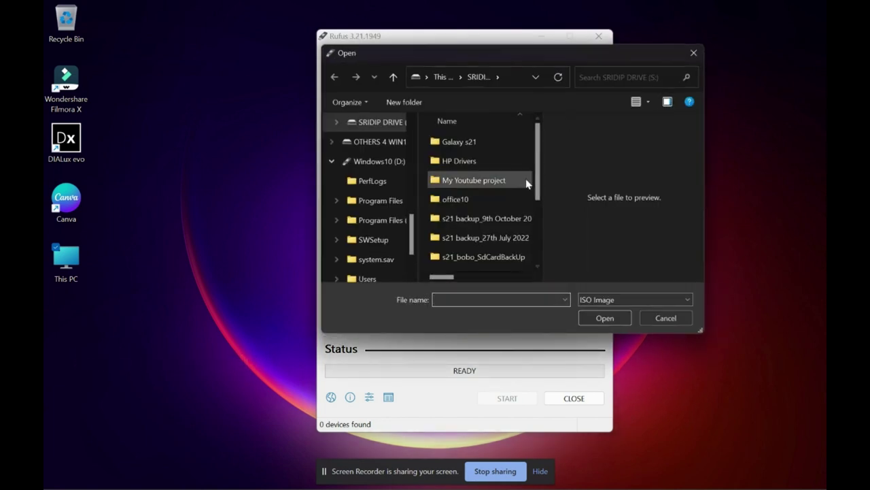
pyautogui.scroll(-2, 521, 202)
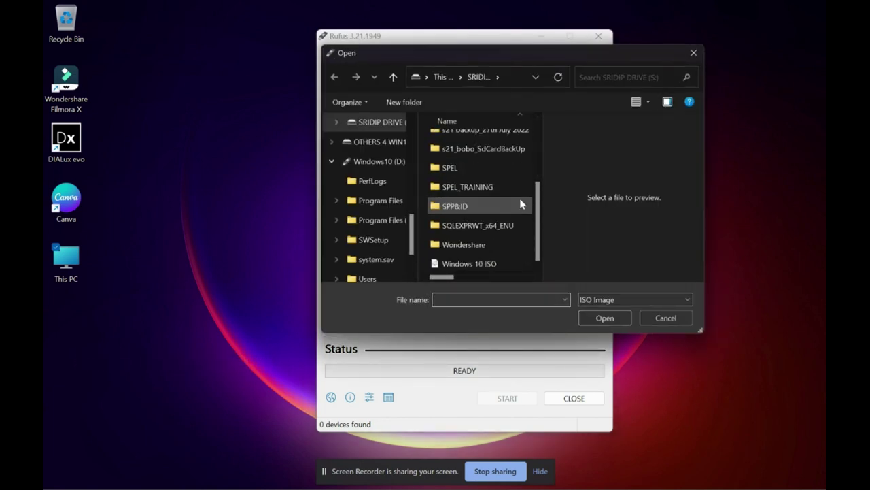
pyautogui.click(492, 267)
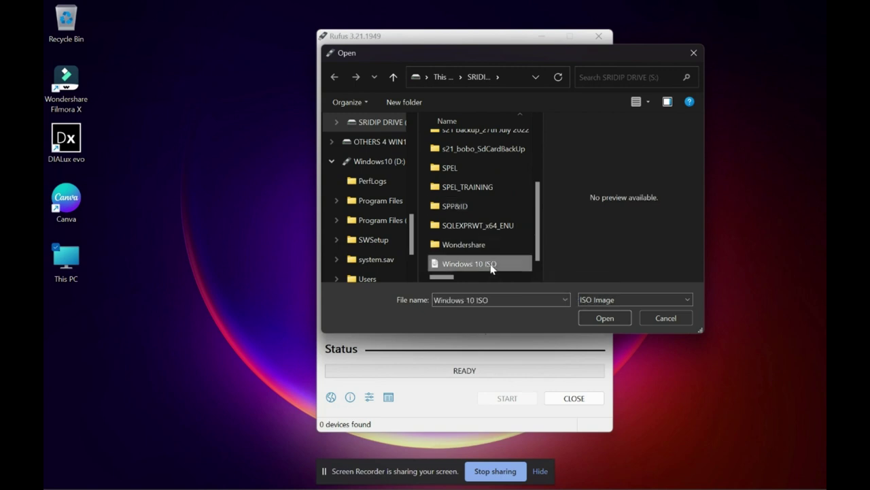
pyautogui.click(596, 320)
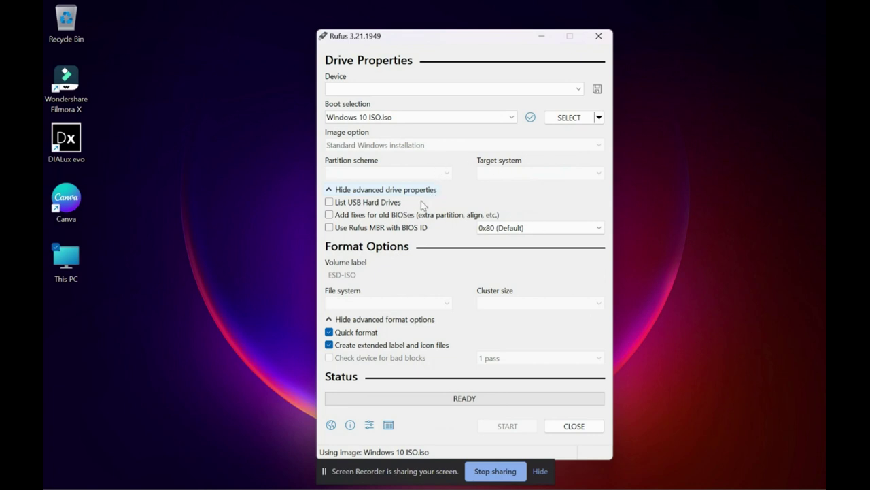
# Enable listing of USB hard drives and select the 128 GB multiple-partition drive (D:) (E:) as the device
pyautogui.click(364, 204)
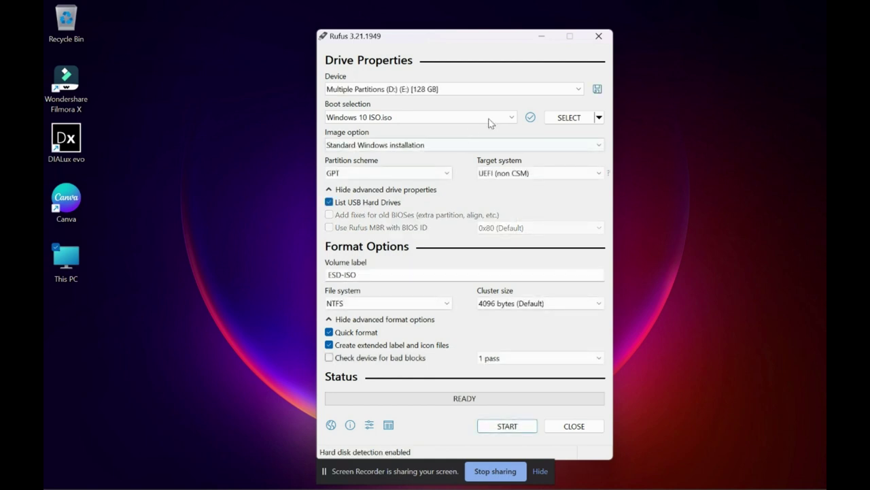
pyautogui.click(495, 93)
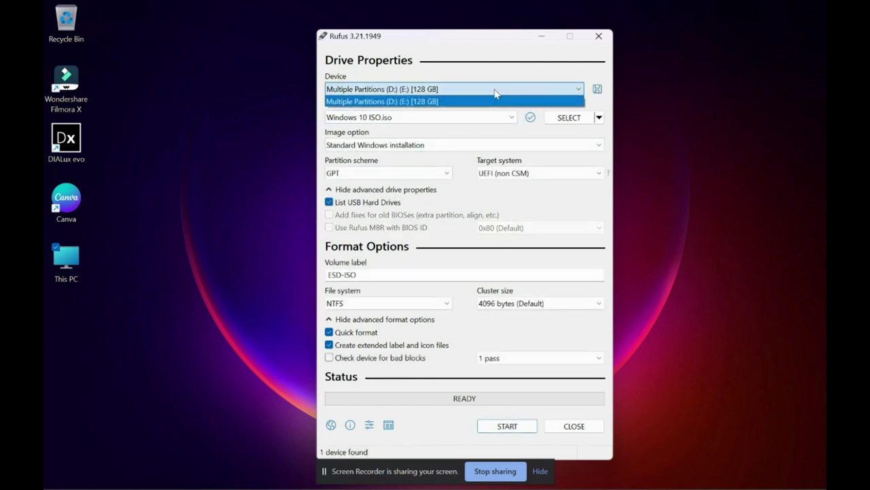
pyautogui.click(423, 102)
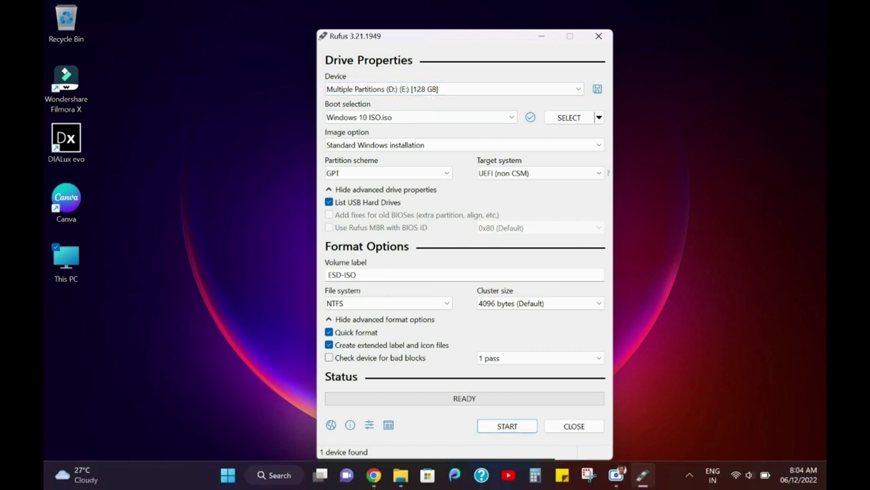
# Check the external drive among the computer's drives in File Explorer and return to Rufus
pyautogui.click(400, 475)
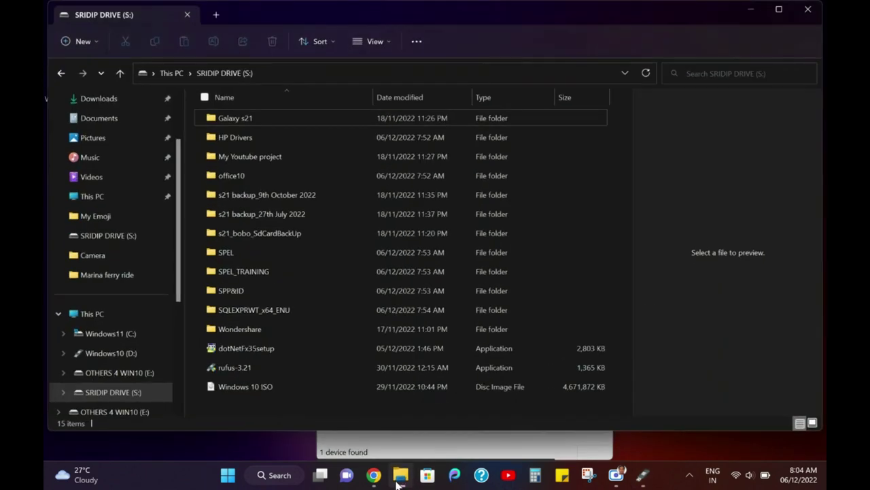
pyautogui.click(172, 73)
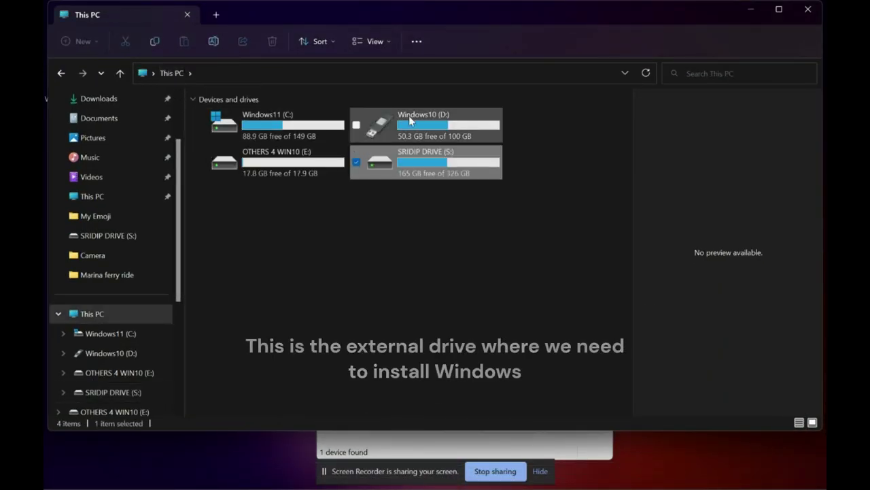
pyautogui.click(780, 9)
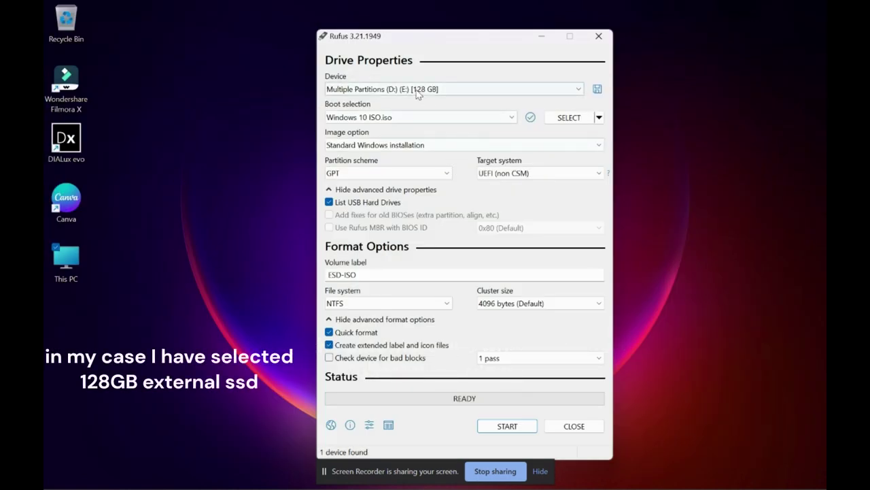
# Set the partition scheme to GPT, the image option to Windows To Go and the target system to UEFI (non CSM)
pyautogui.click(447, 173)
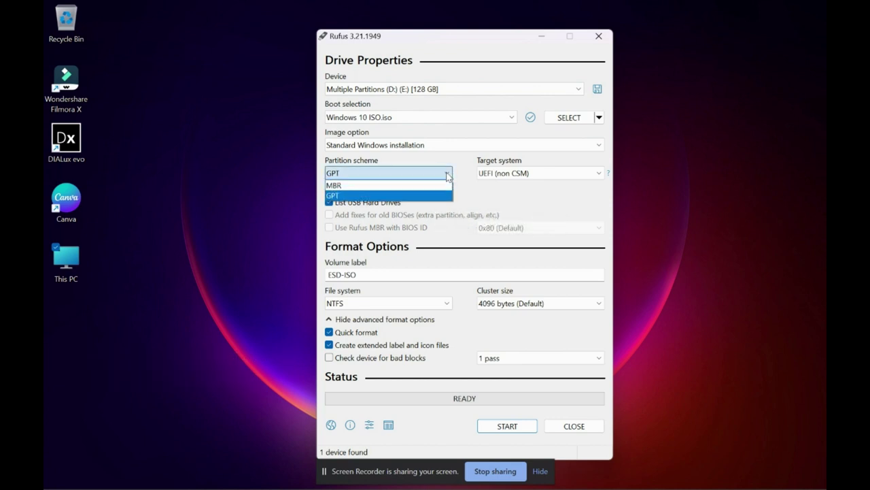
pyautogui.click(409, 197)
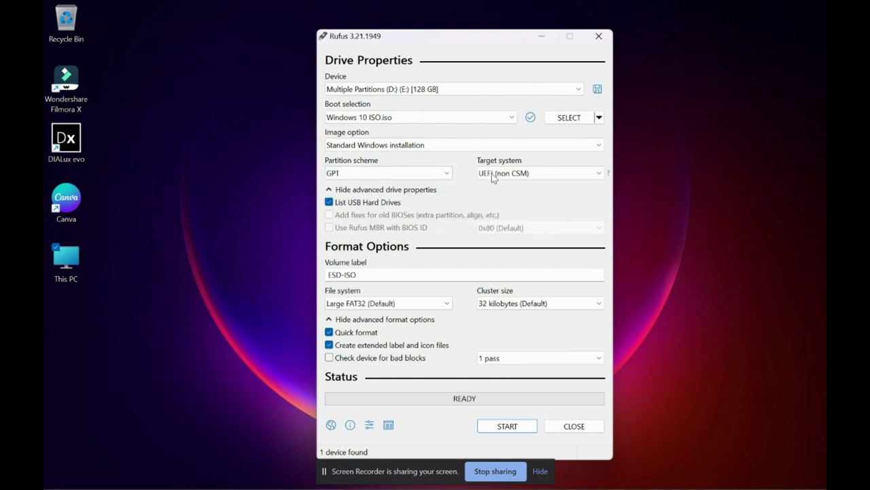
pyautogui.click(556, 147)
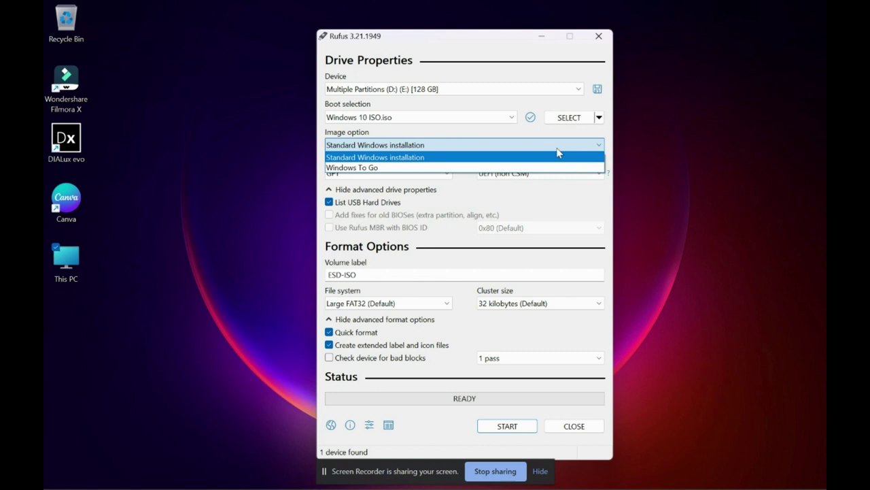
pyautogui.click(421, 168)
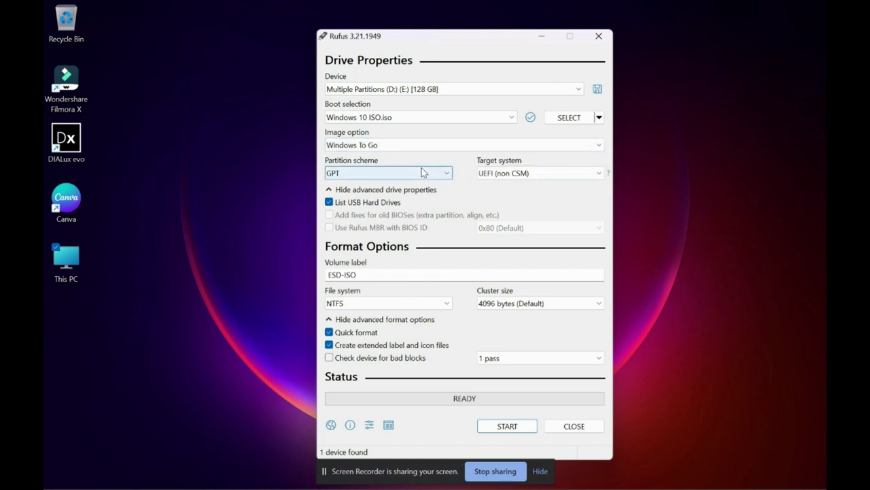
pyautogui.click(554, 175)
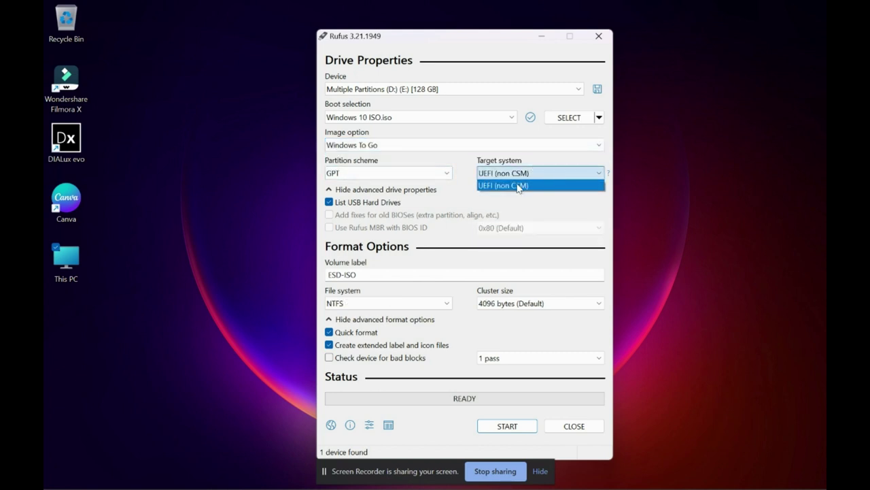
pyautogui.click(533, 186)
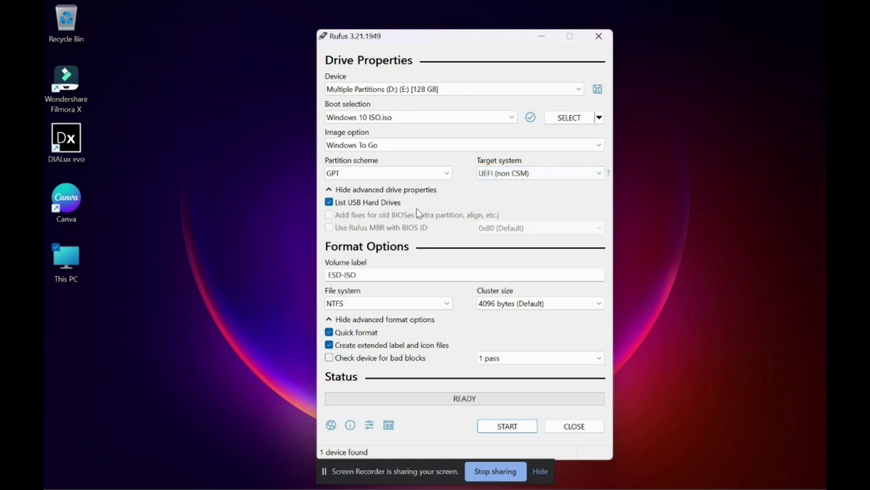
# Set the volume label to "Windows 10"
pyautogui.doubleClick(381, 272)
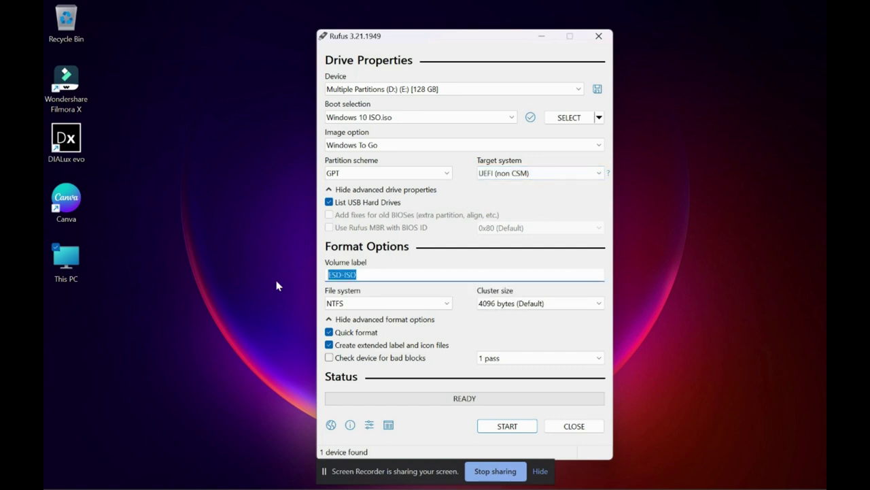
pyautogui.write('WINDO')
pyautogui.press('BackSpace')
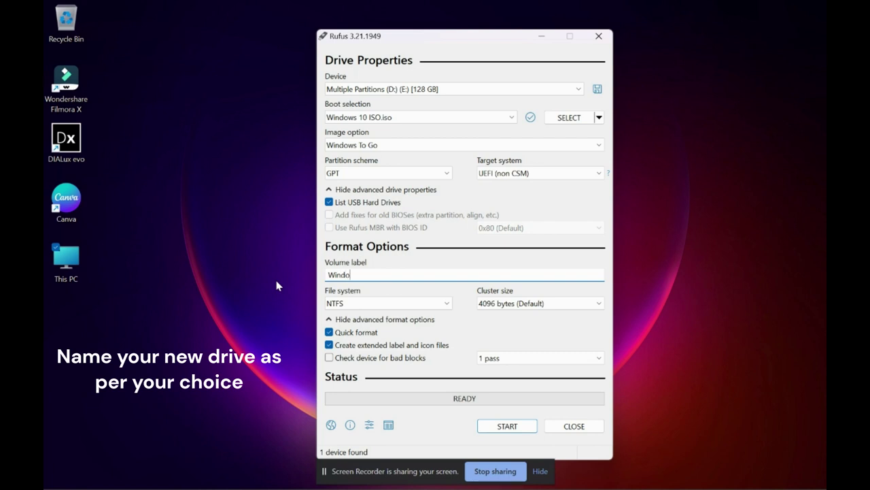
pyautogui.write('ows 10')
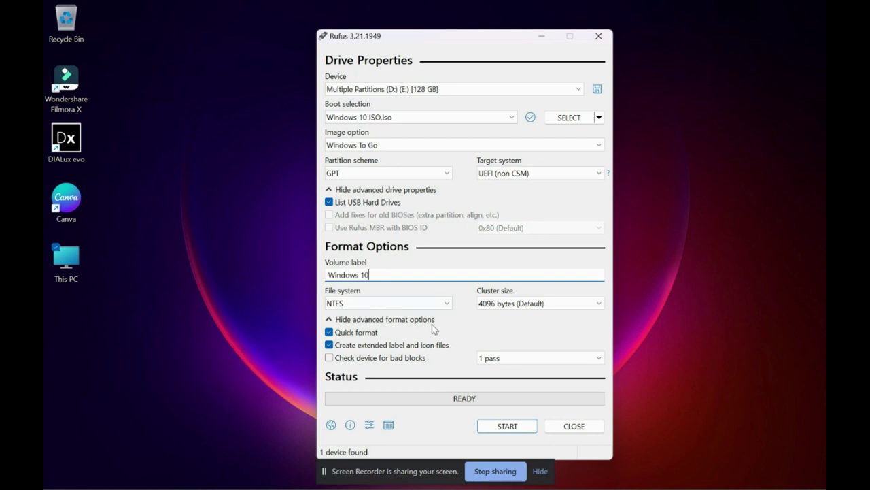
# Review the available file system and cluster size options in the format settings
pyautogui.click(445, 304)
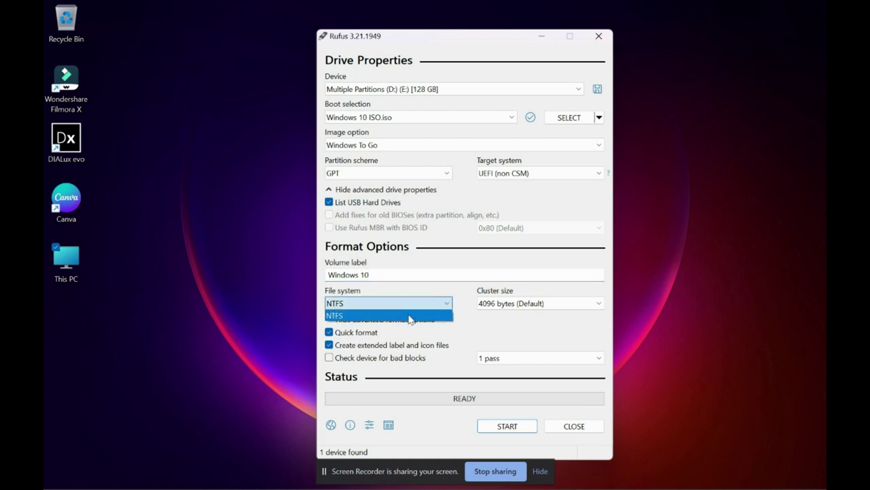
pyautogui.click(488, 328)
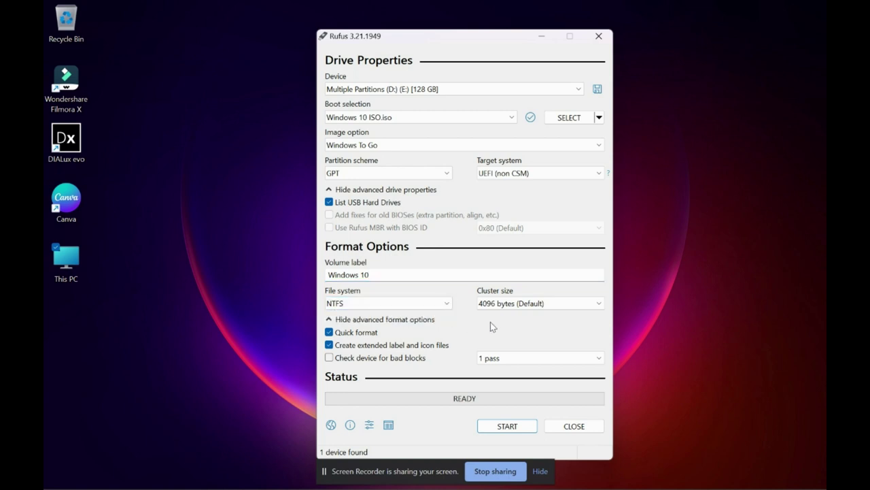
pyautogui.click(566, 304)
pyautogui.click(566, 304)
# Start writing the portable system to the drive and choose Windows 10 Pro as the version to install
pyautogui.click(507, 426)
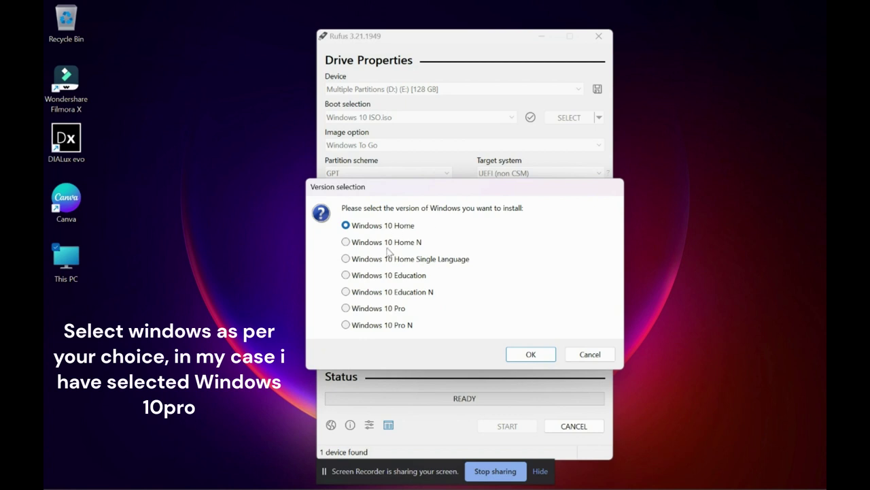
pyautogui.click(364, 311)
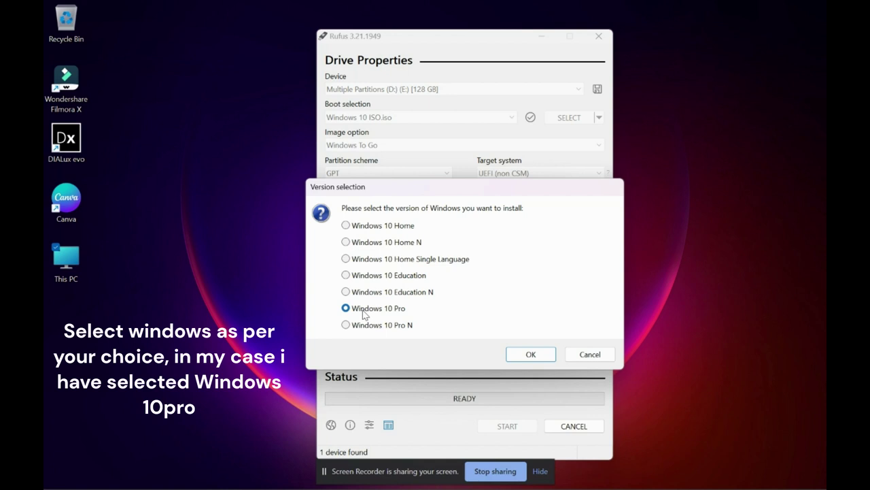
pyautogui.click(539, 357)
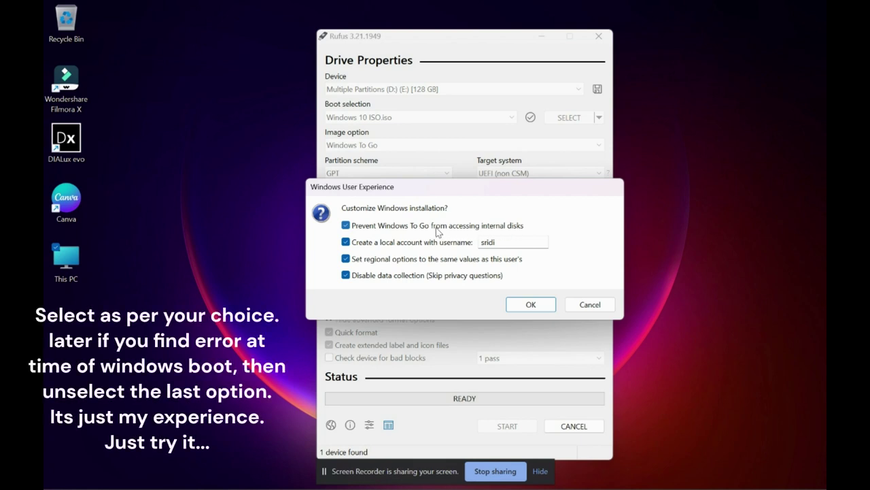
# Enter the local account's username, disable the internal-disk access prevention and data-collection opt-out, and accept overwriting the multi-partition drive
pyautogui.click(523, 242)
pyautogui.write('p')
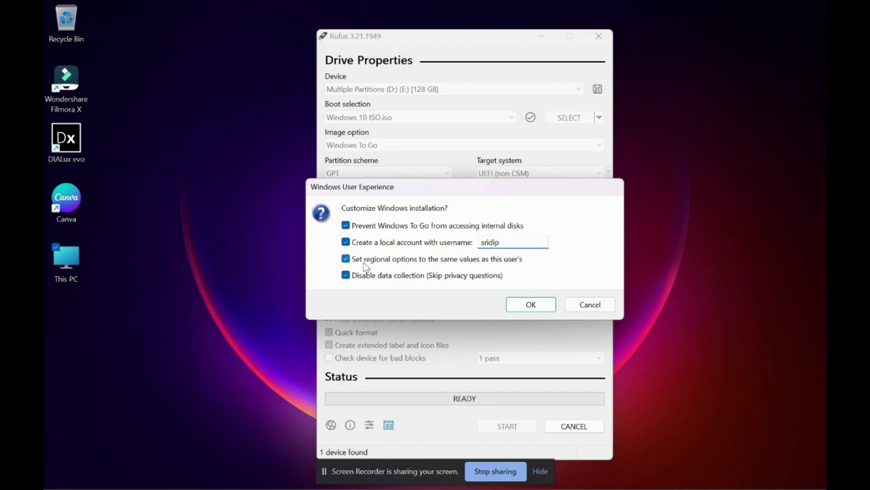
pyautogui.click(350, 229)
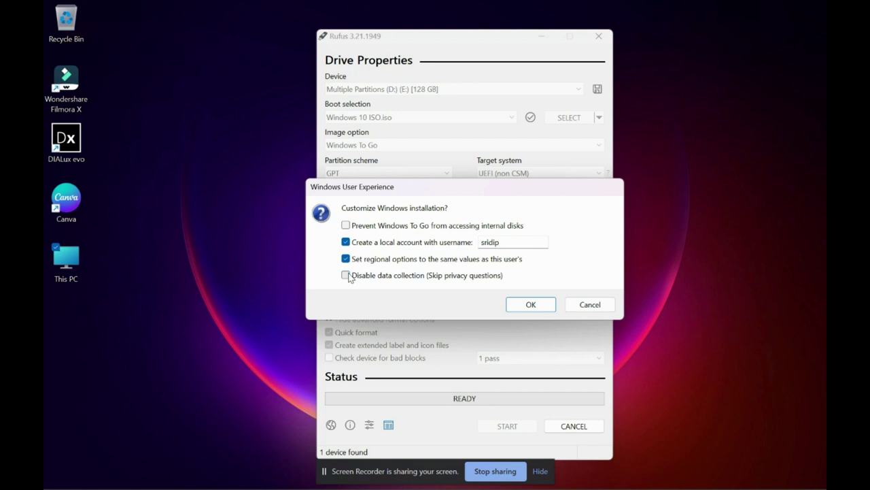
pyautogui.click(543, 310)
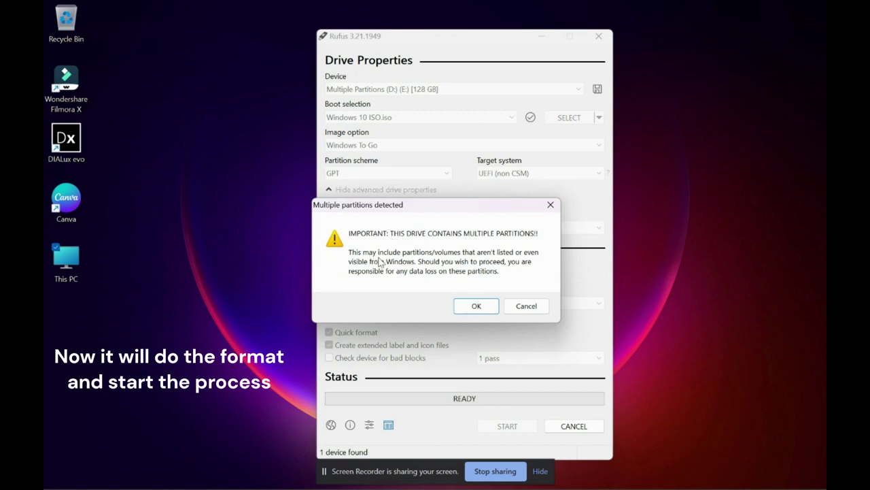
pyautogui.click(472, 306)
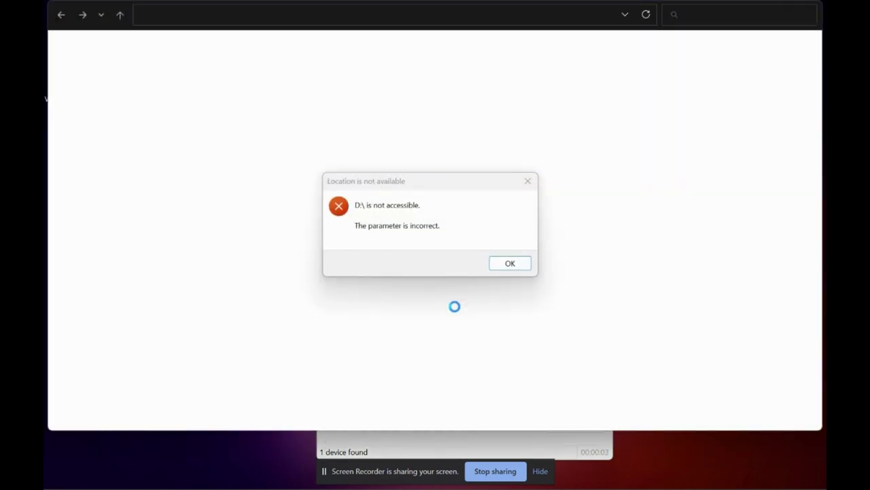
# Dismiss the error about the inaccessible D: drive and close the File Explorer window showing Windows 10 (E:)
pyautogui.click(522, 267)
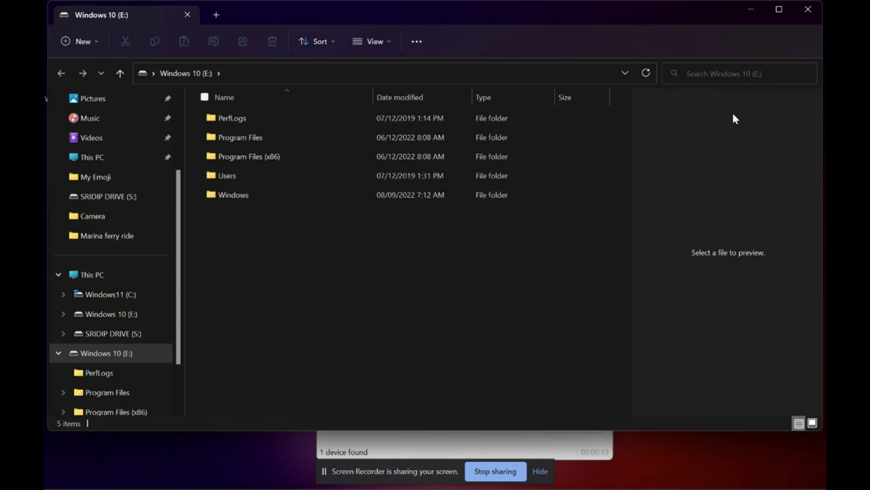
pyautogui.click(785, 14)
pyautogui.click(785, 14)
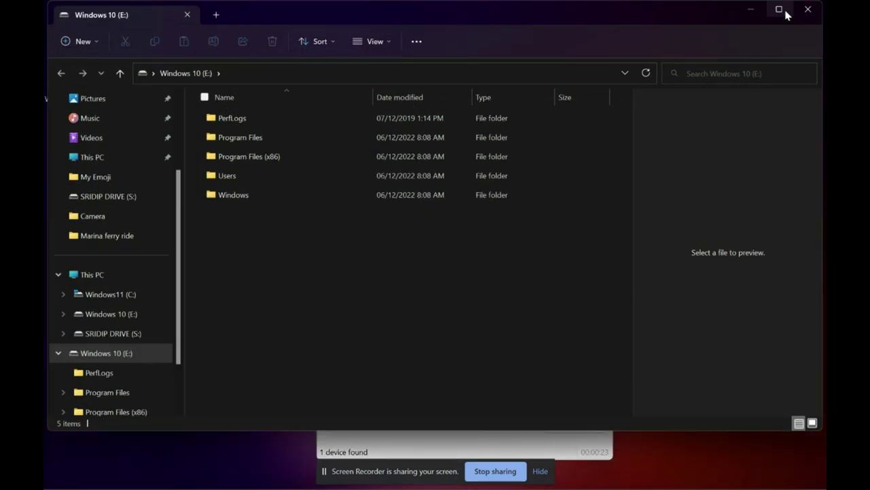
pyautogui.click(809, 9)
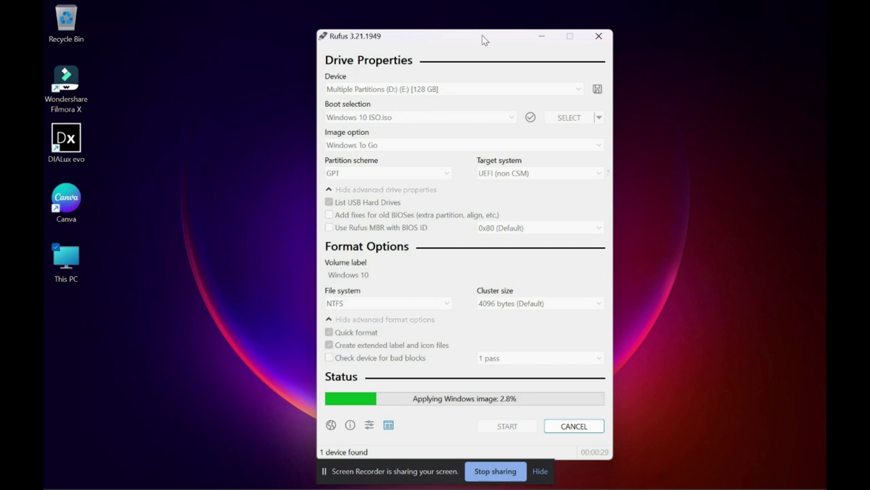
# Arrange Rufus and a File Explorer window showing the contents of Windows 10 (E:) side by side
pyautogui.moveTo(483, 39); pyautogui.dragTo(683, 23)
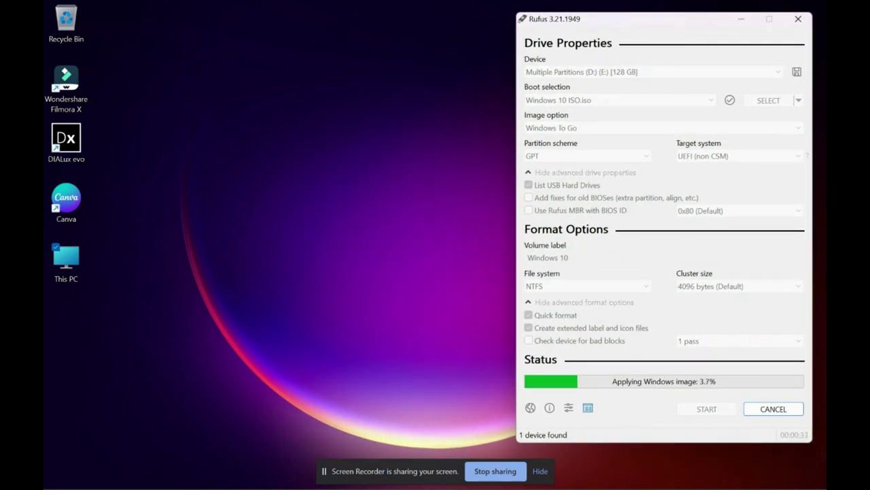
pyautogui.moveTo(364, 481)
pyautogui.click(400, 475)
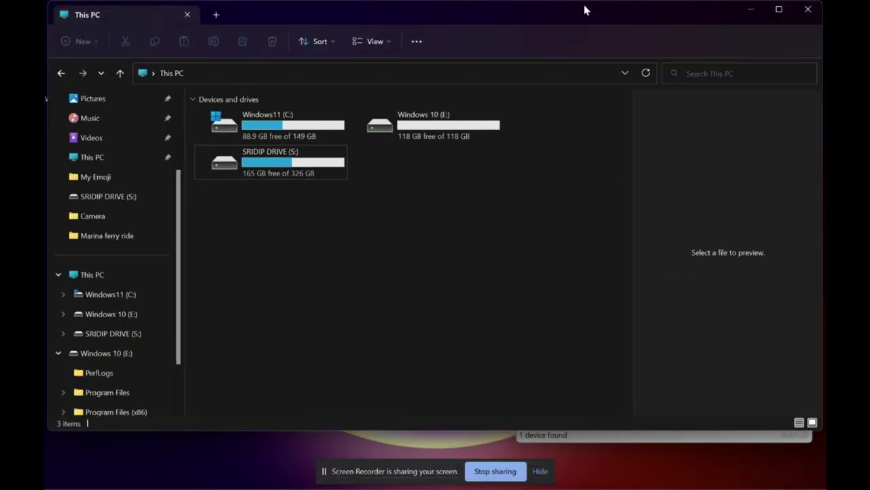
pyautogui.moveTo(584, 10); pyautogui.dragTo(573, 31)
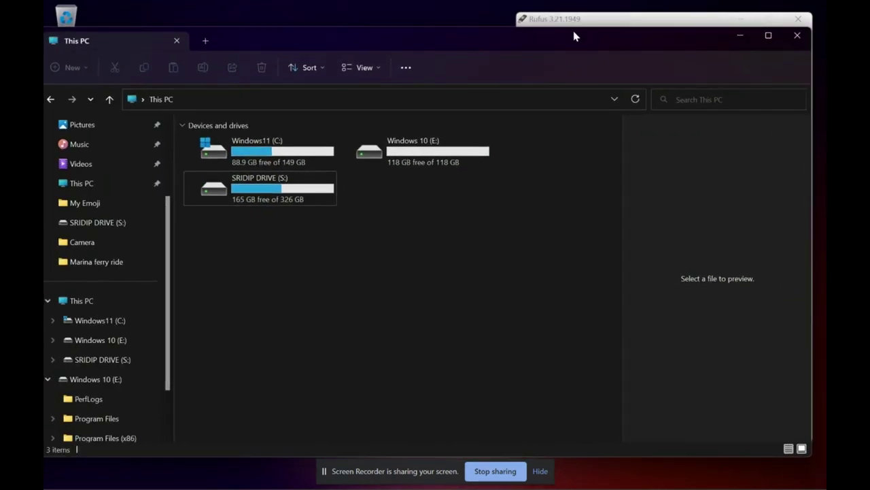
pyautogui.doubleClick(428, 153)
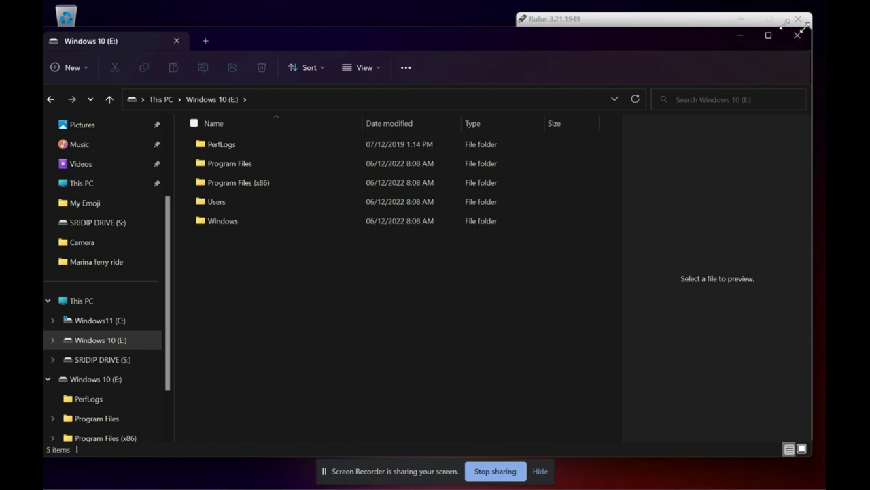
pyautogui.moveTo(813, 28); pyautogui.dragTo(509, 15)
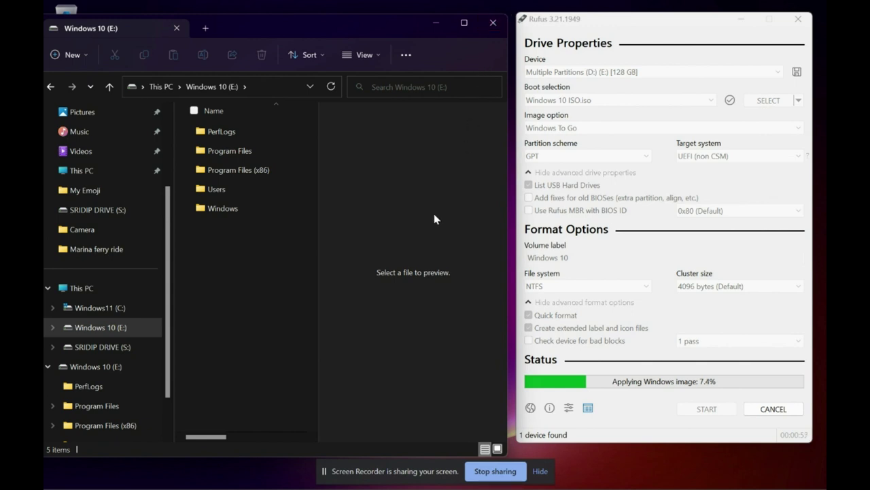
pyautogui.click(660, 345)
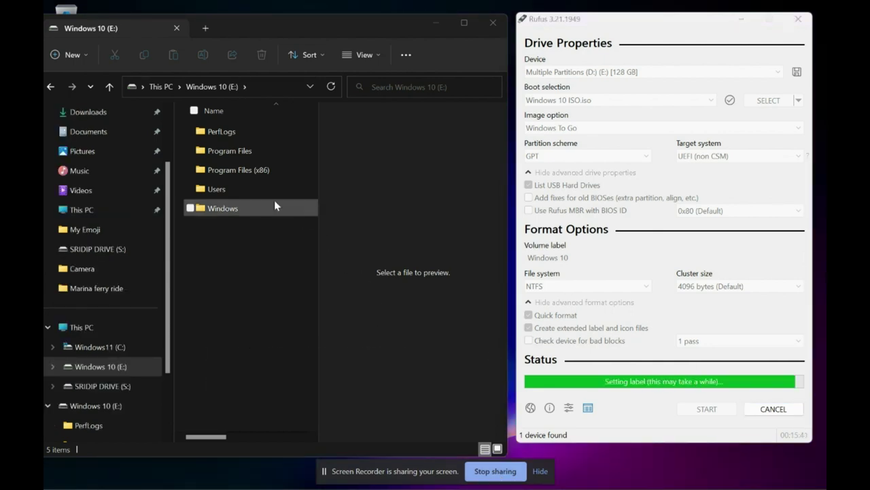
# Return to This PC, widen and refresh the drive list, and check the used space on Windows 10 (E:)
pyautogui.click(159, 87)
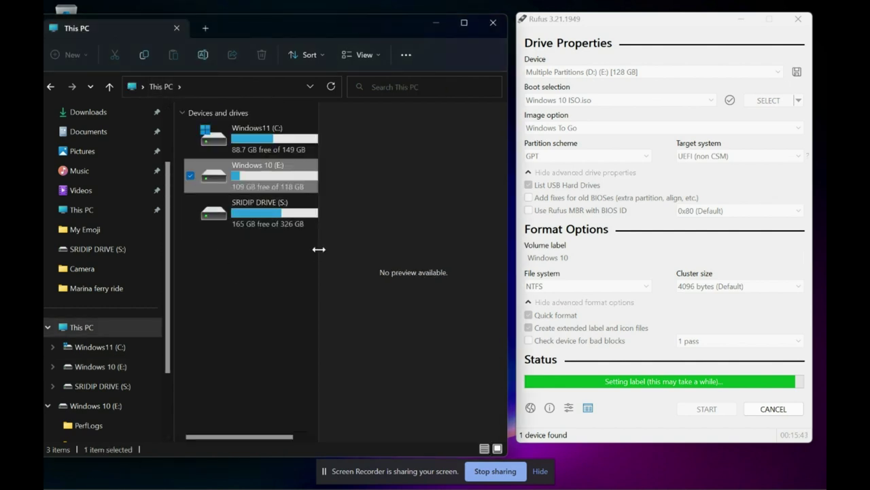
pyautogui.moveTo(319, 248); pyautogui.dragTo(391, 254)
pyautogui.rightClick(230, 255)
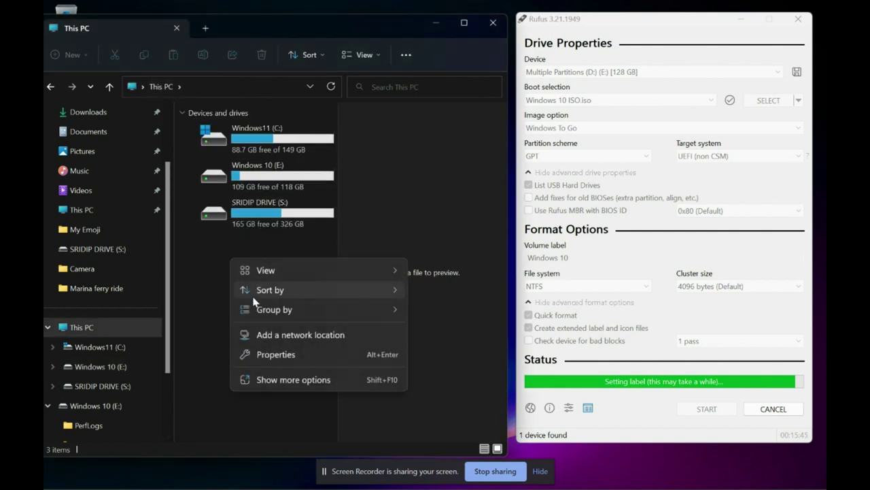
pyautogui.click(274, 379)
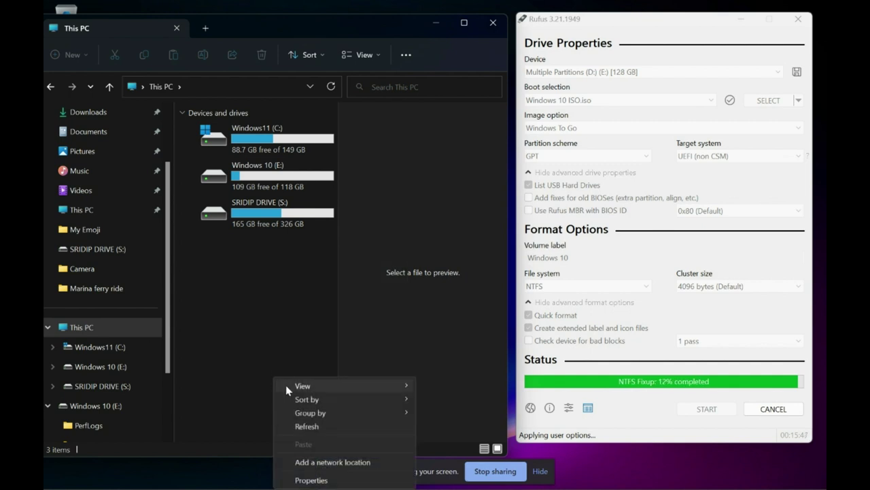
pyautogui.click(336, 424)
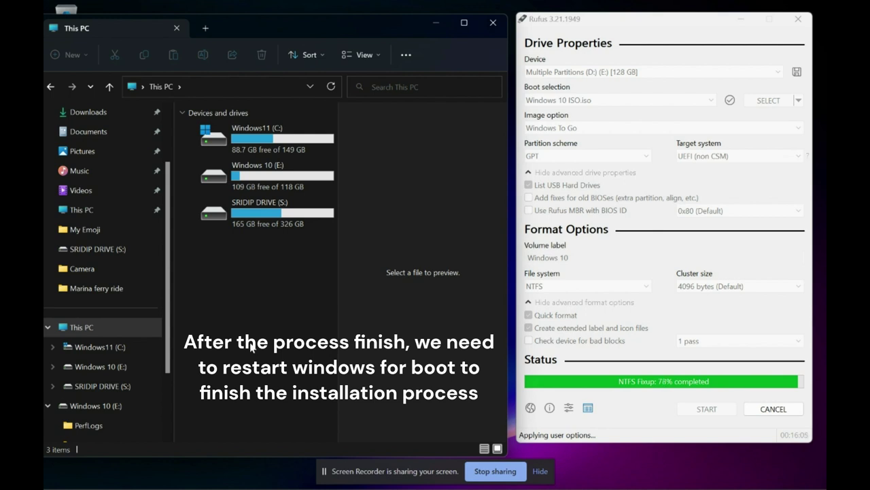
pyautogui.click(286, 183)
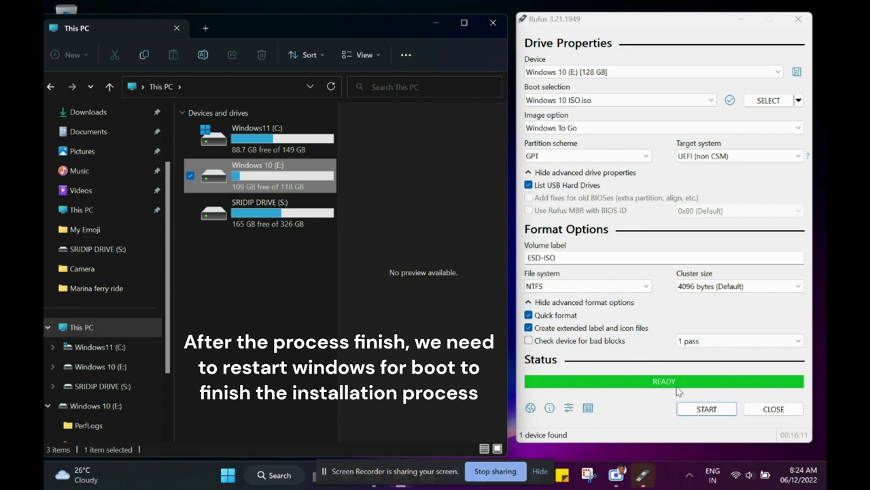
# Close Rufus and restart the computer
pyautogui.click(772, 409)
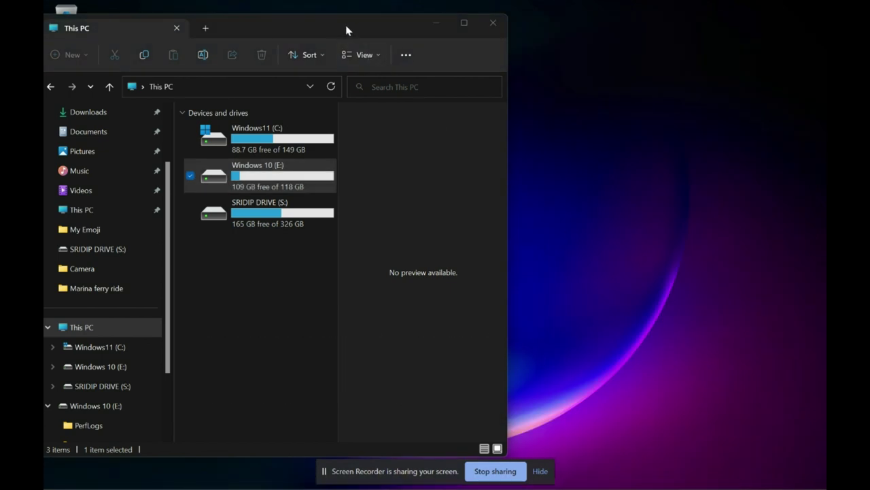
pyautogui.moveTo(348, 27); pyautogui.dragTo(553, 28)
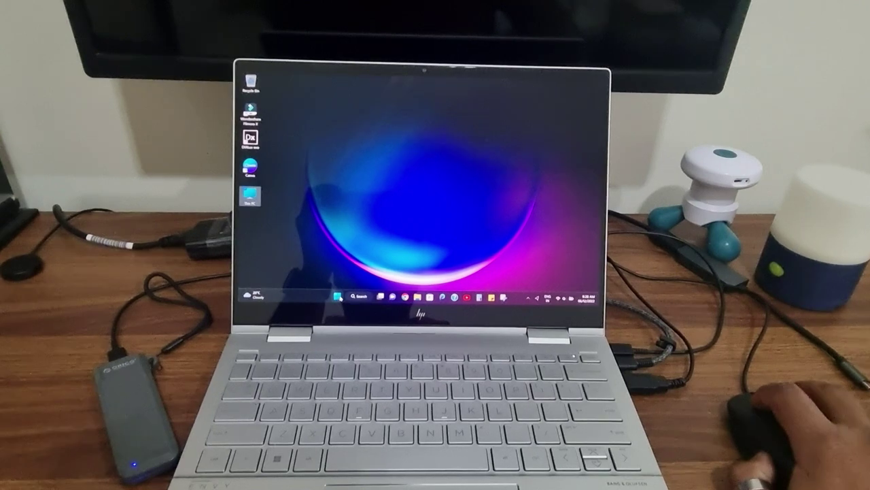
pyautogui.click(340, 297)
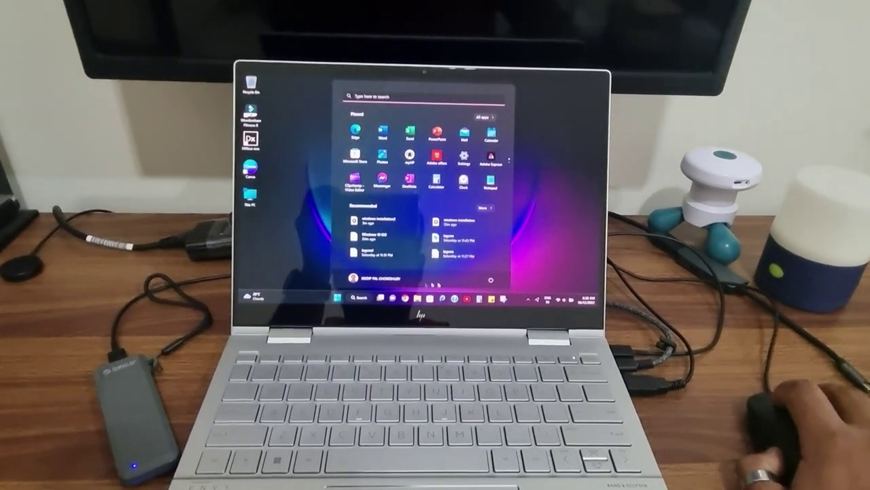
pyautogui.click(491, 282)
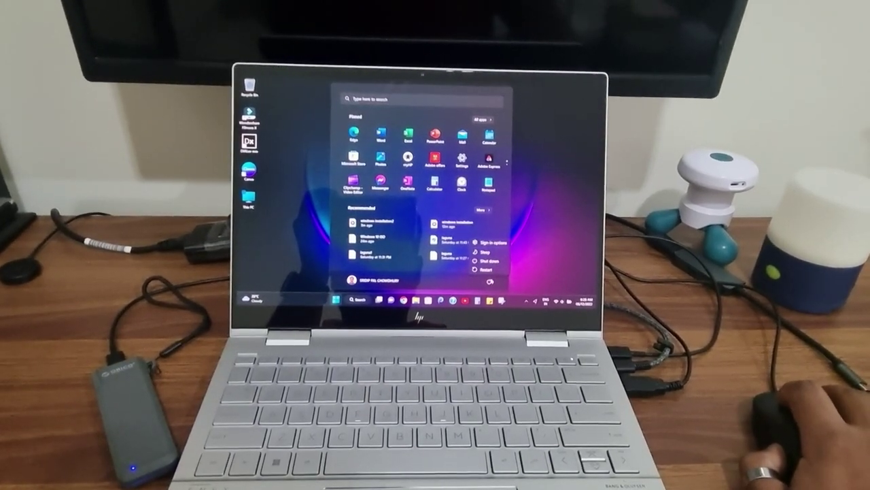
pyautogui.click(490, 272)
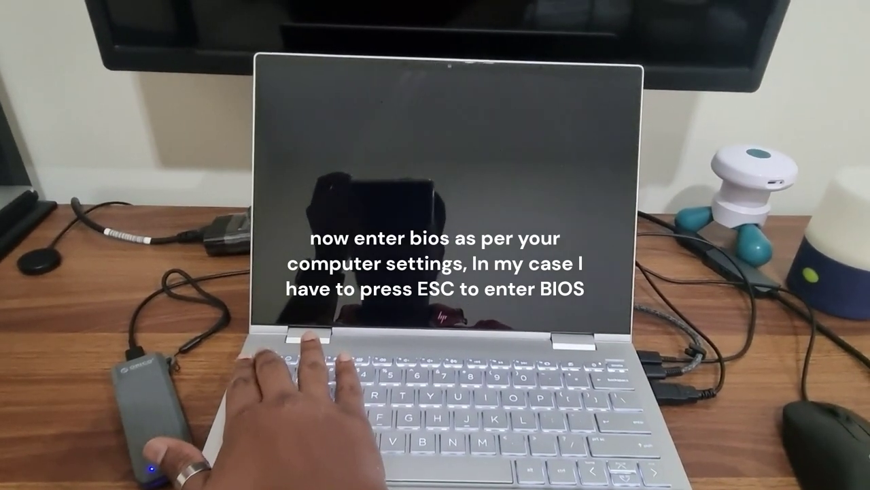
# Interrupt startup to view the boot device list and open the Boot Options page of the BIOS Setup Utility
pyautogui.press('Escape')
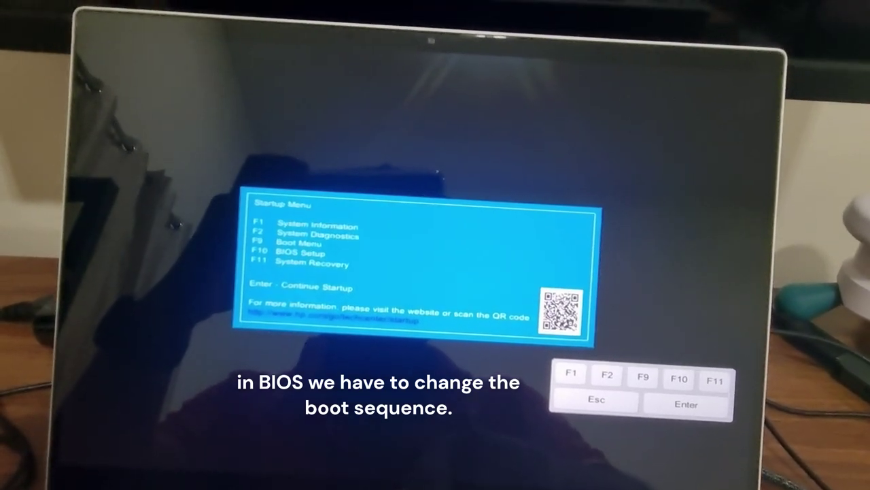
pyautogui.press('F9')
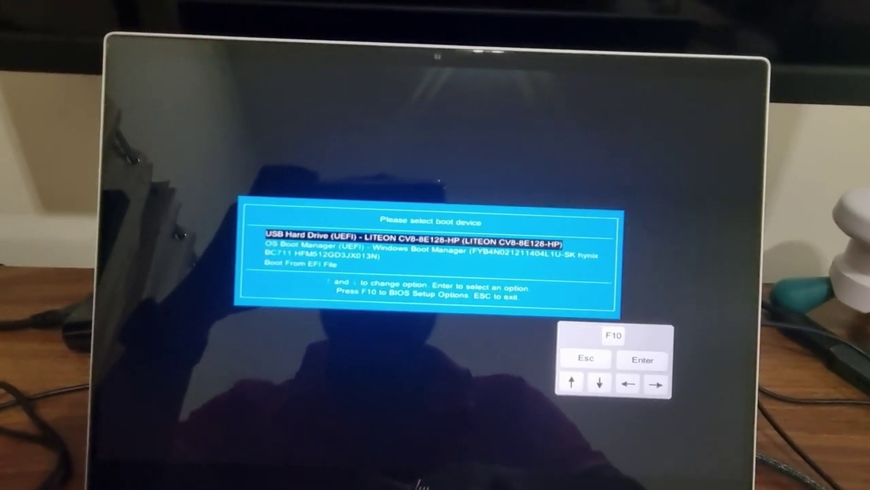
pyautogui.press('F10')
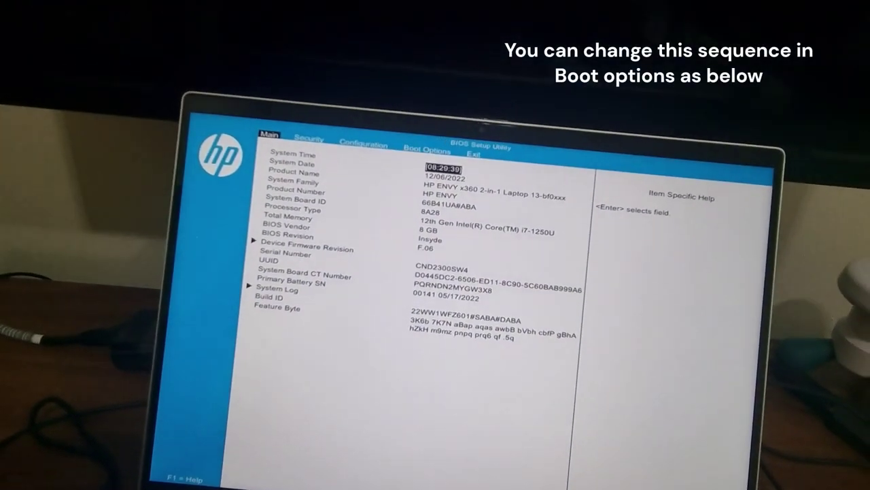
pyautogui.press('Right')
pyautogui.press('Right')
pyautogui.press('Right')
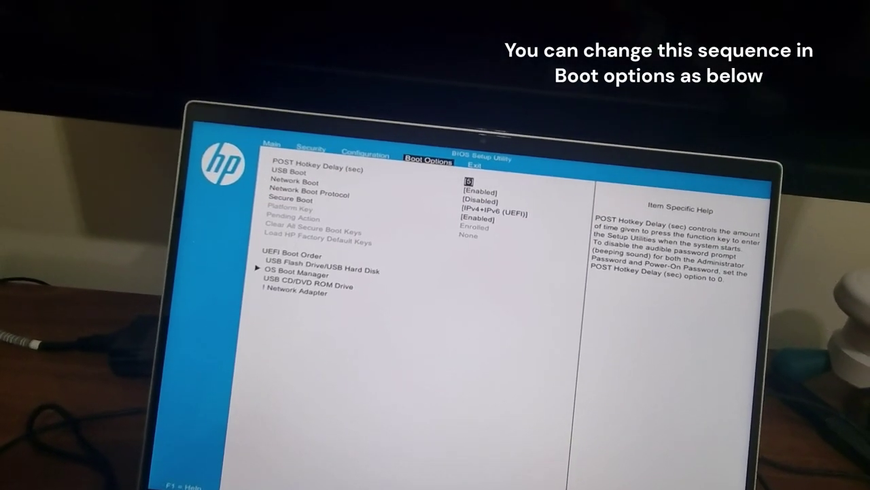